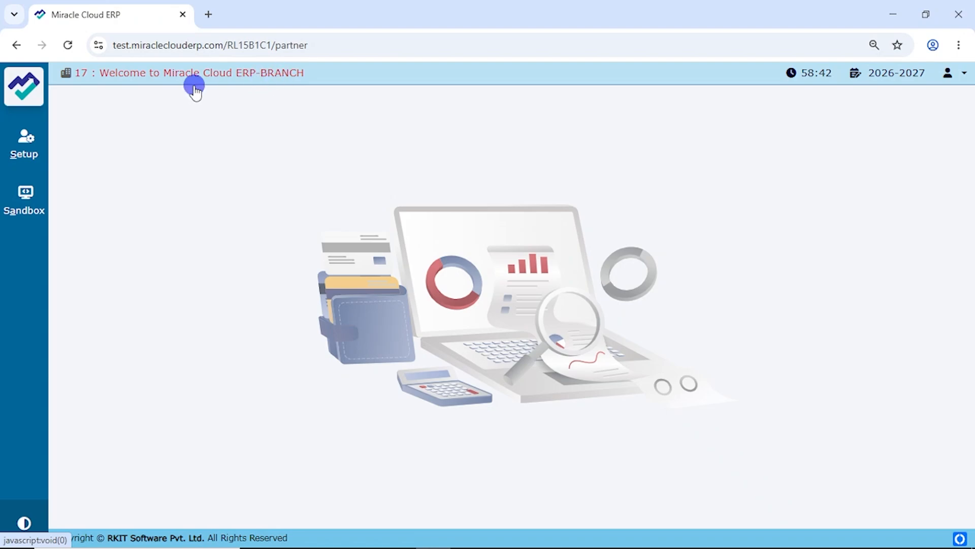
Step: Set Multi Branch required? to Yes in Company Setup's Advance Modules and apply the changes
left_click(38, 155)
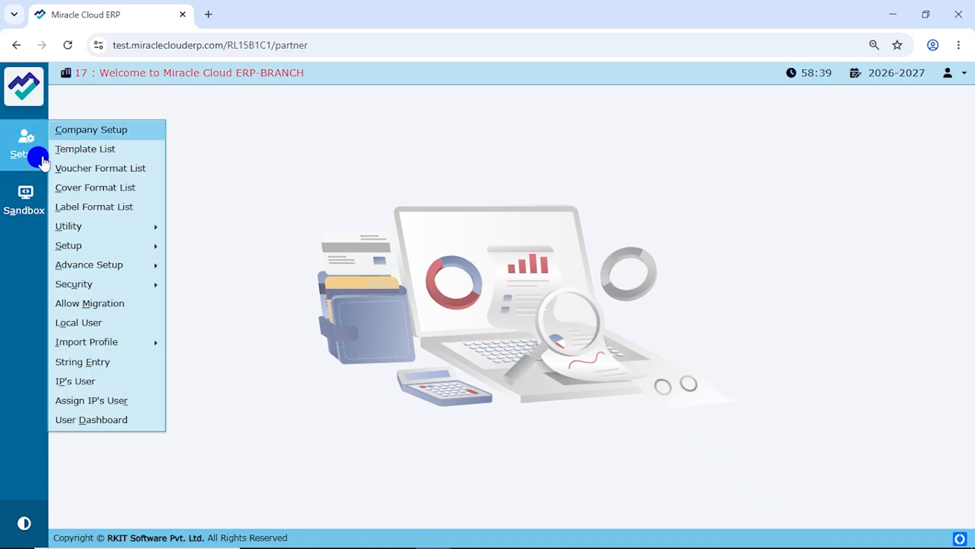
left_click(93, 131)
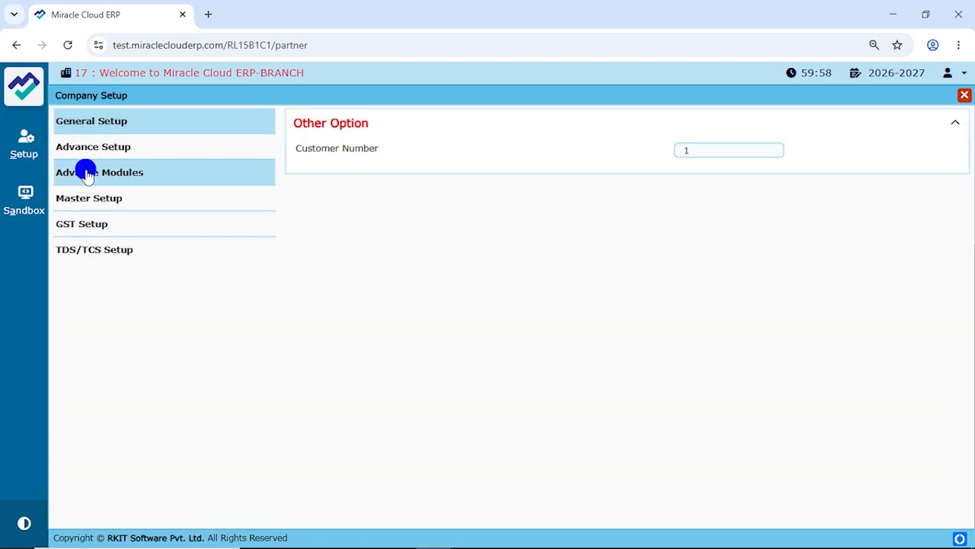
left_click(152, 176)
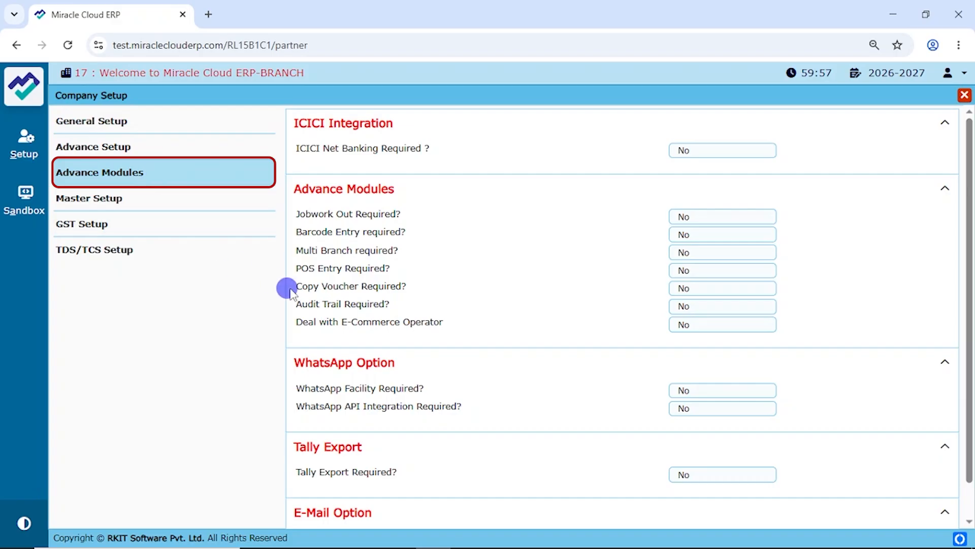
left_click(702, 255)
key("Up")
key("Return")
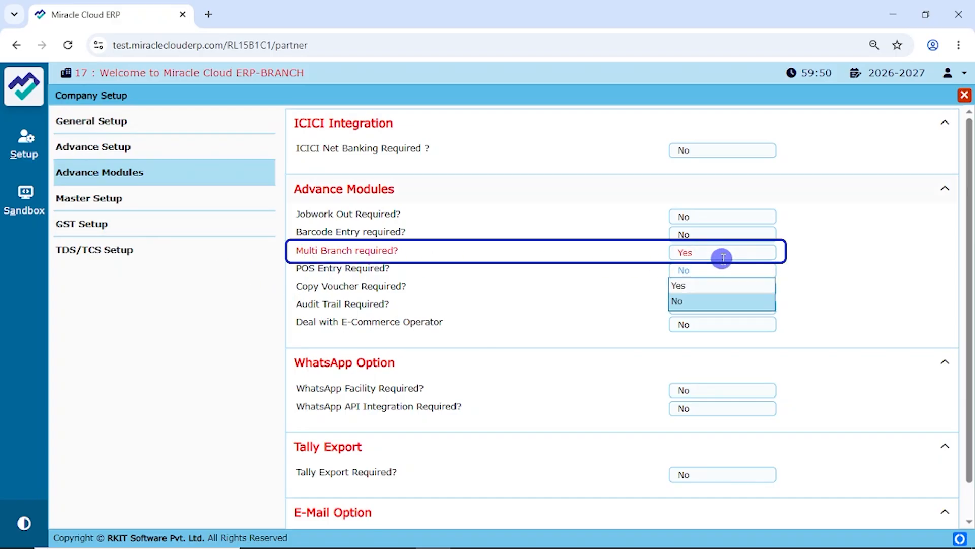
key("Escape")
key("Escape")
key("Return")
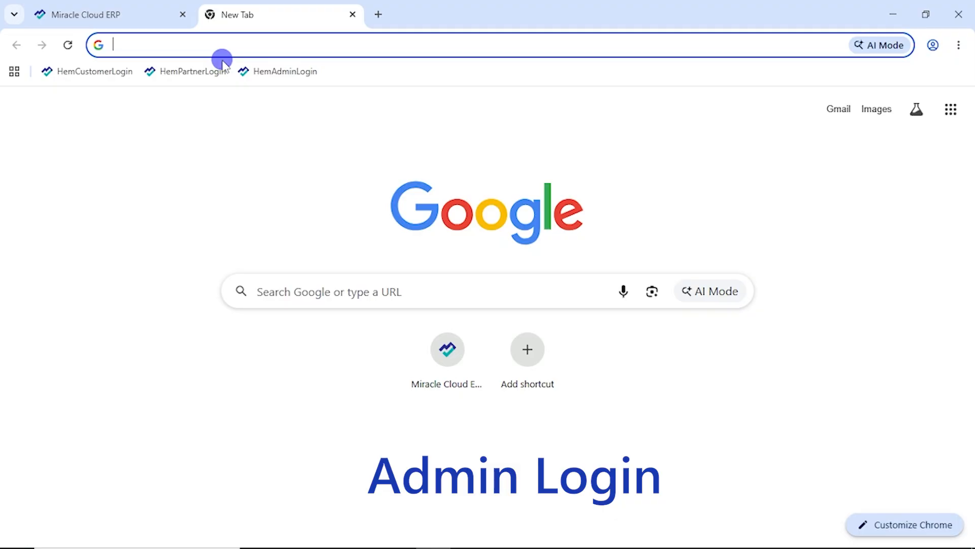
Step: Log in as admin and open company 17, Welcome to Miracle Cloud ERP-BRANCH
left_click(285, 71)
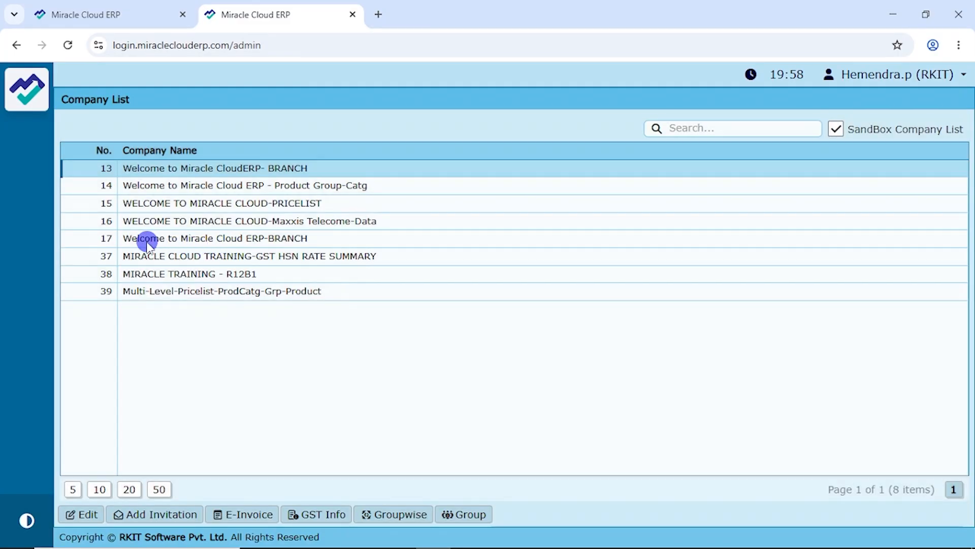
double_click(147, 240)
left_click(20, 152)
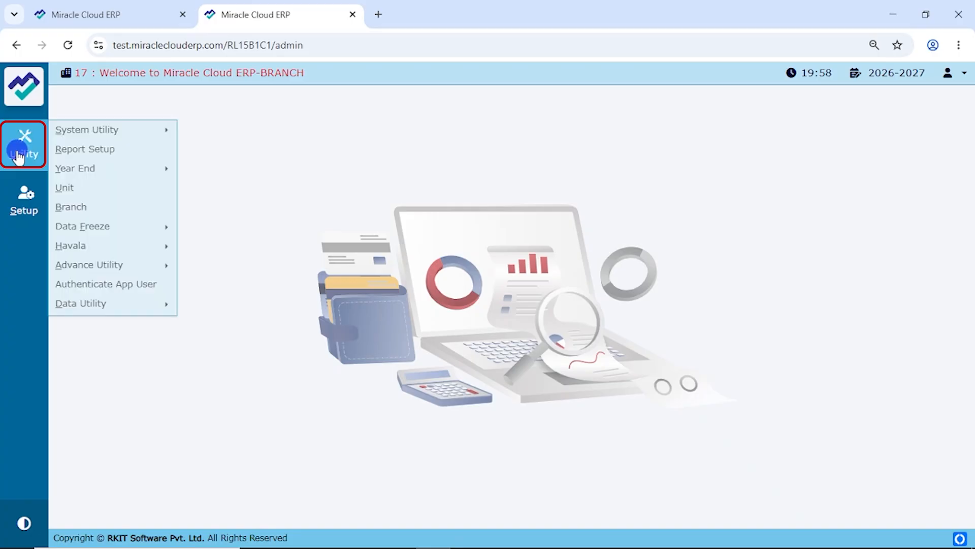
Step: Rename the Primary Unit to GujUnit, keeping state Gujarat, and save it
left_click(70, 189)
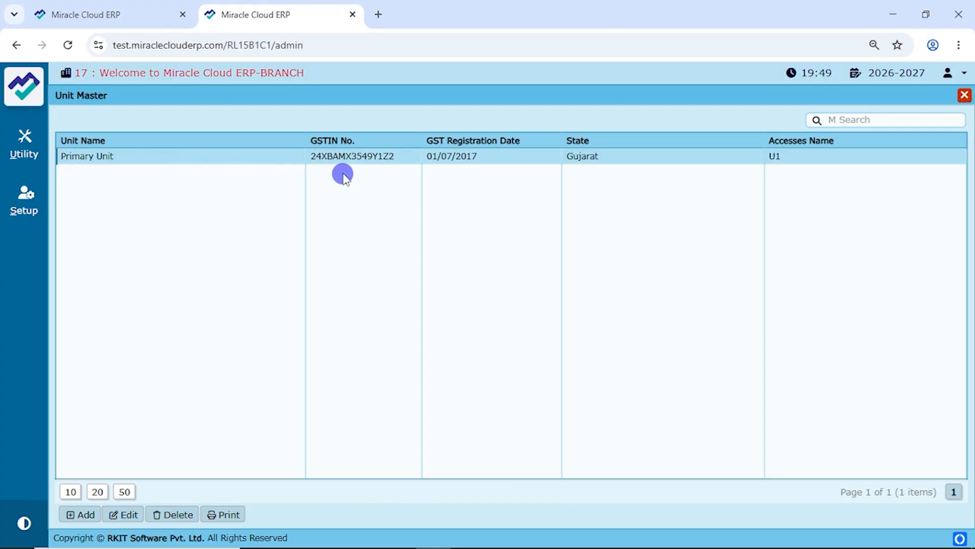
left_click(128, 515)
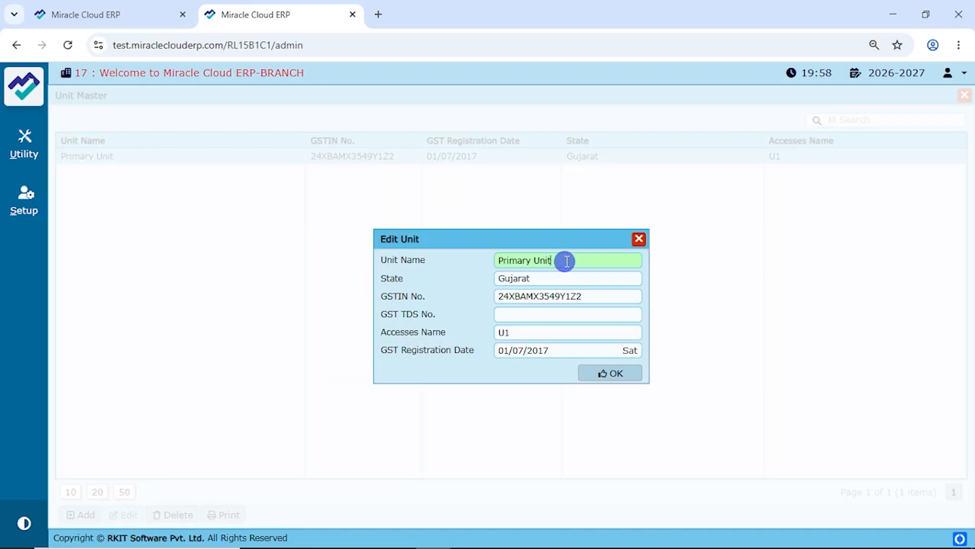
triple_click(570, 261)
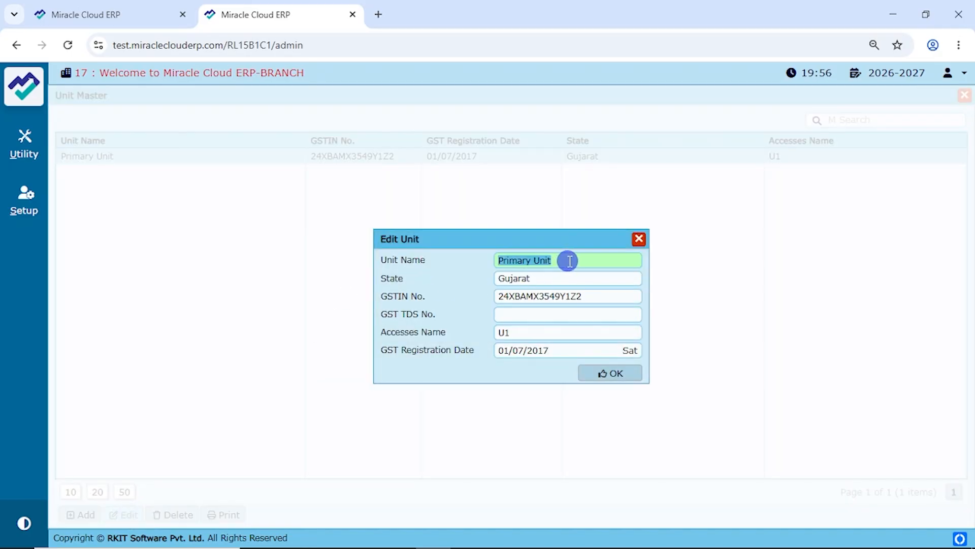
type("Guj")
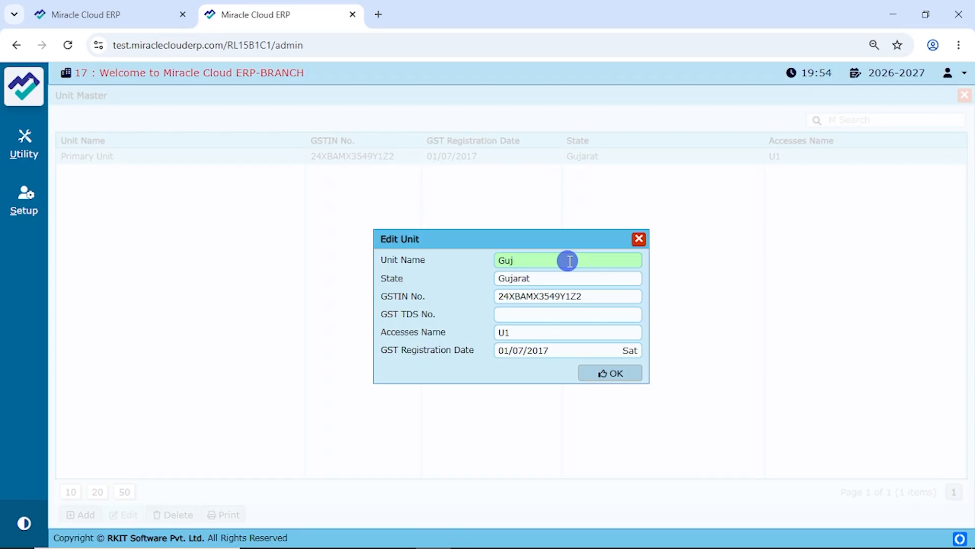
type("Unit")
key("Return")
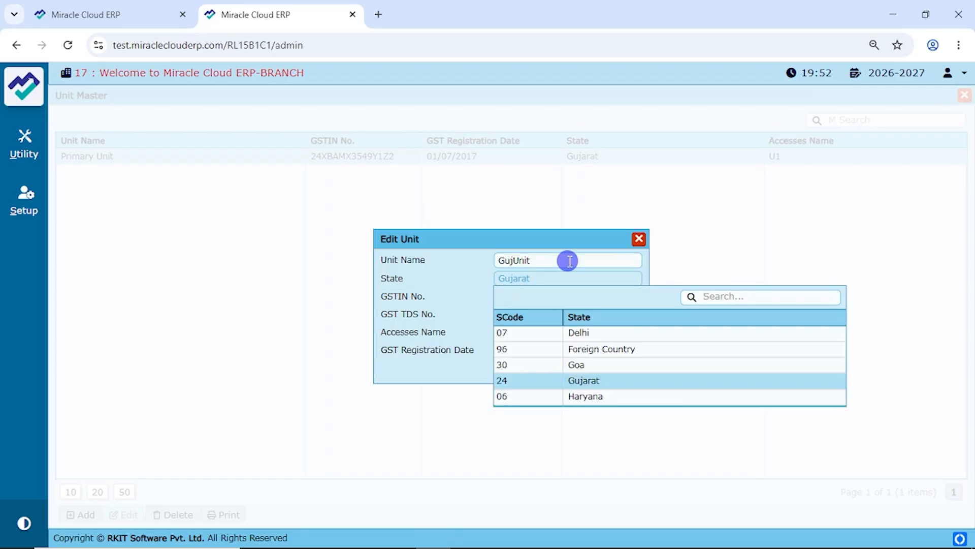
key("Return")
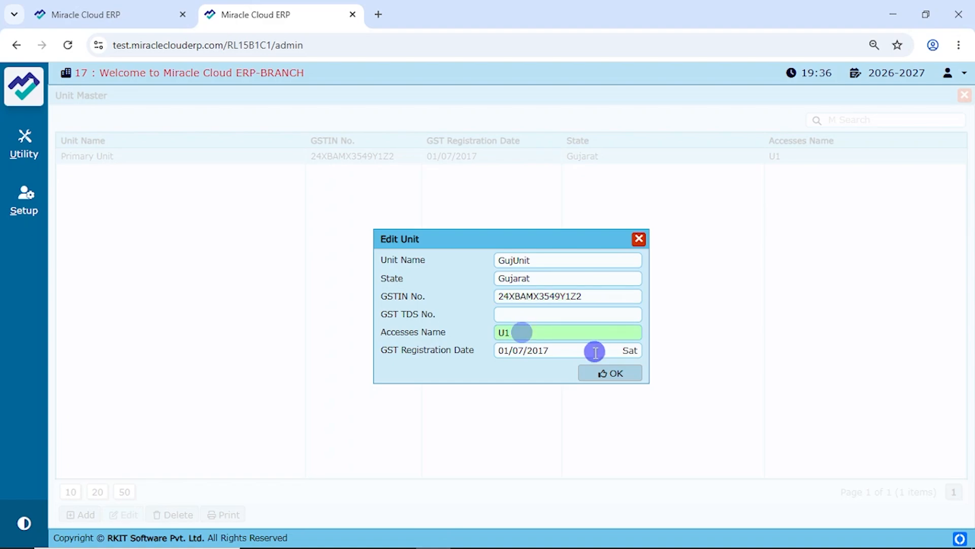
left_click(614, 375)
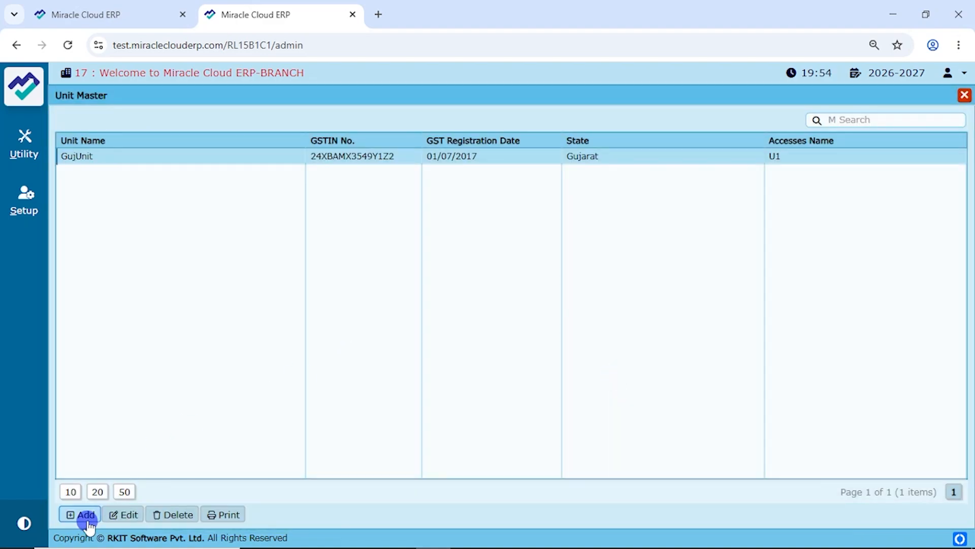
Step: Add unit MahaUnit for Maharashtra with the pasted GSTIN and access name U2, then close Unit Master
left_click(86, 518)
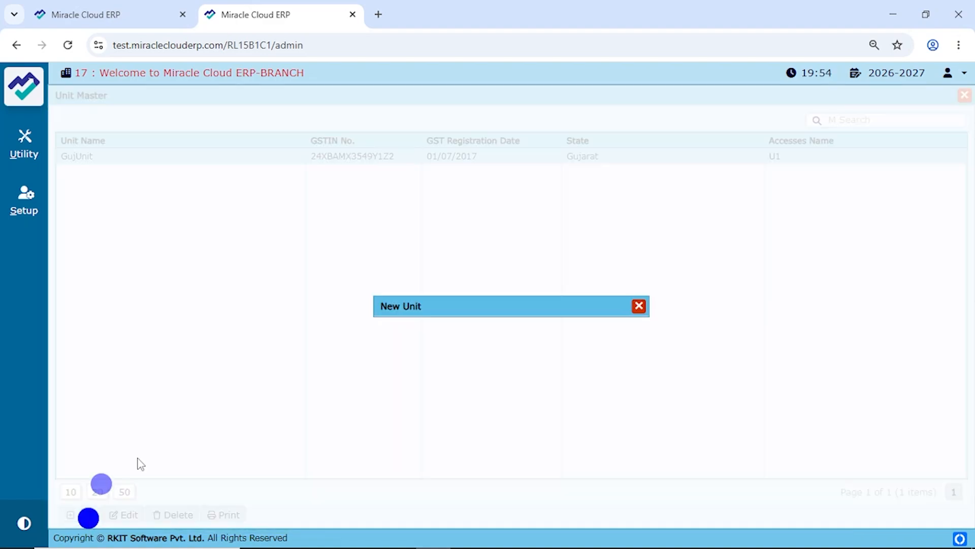
type("MahaU")
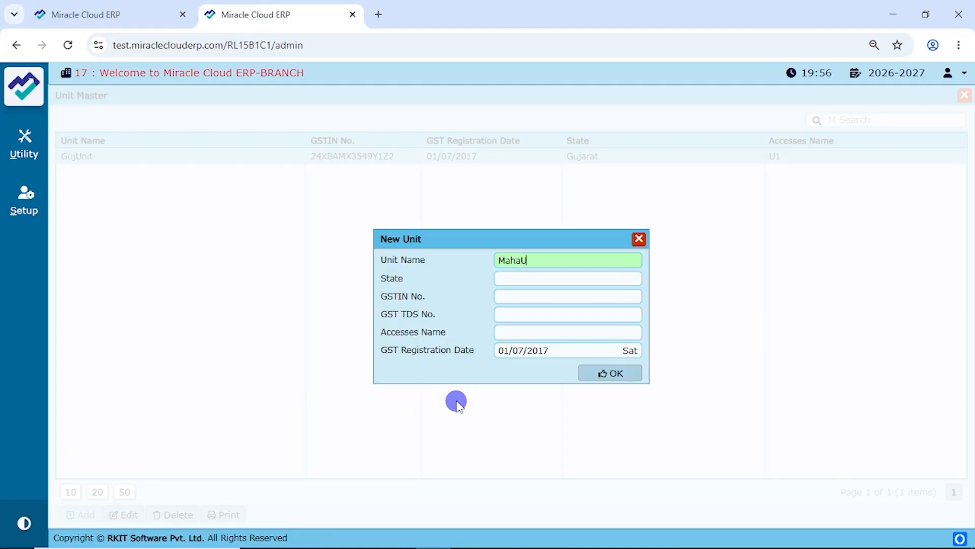
type("nit")
key("Tab")
type("maha")
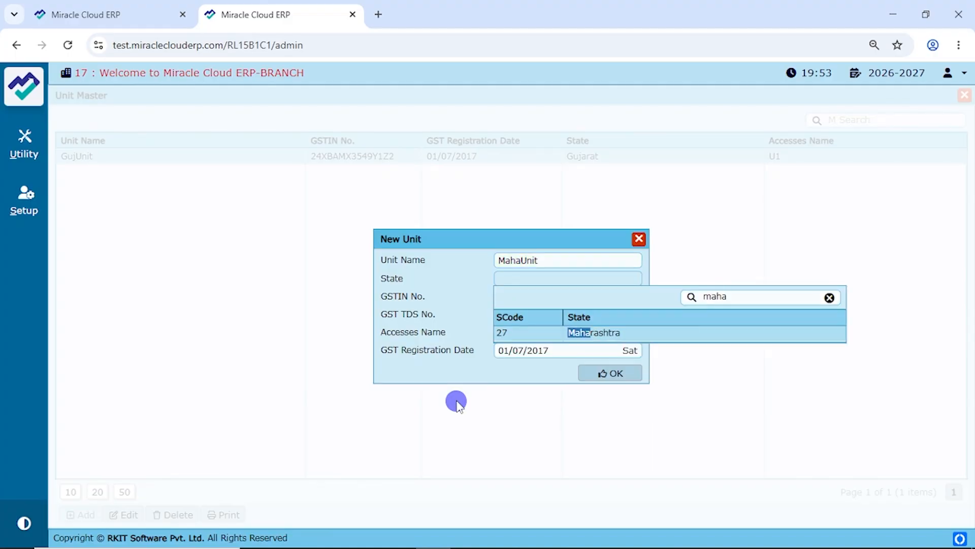
key("Return")
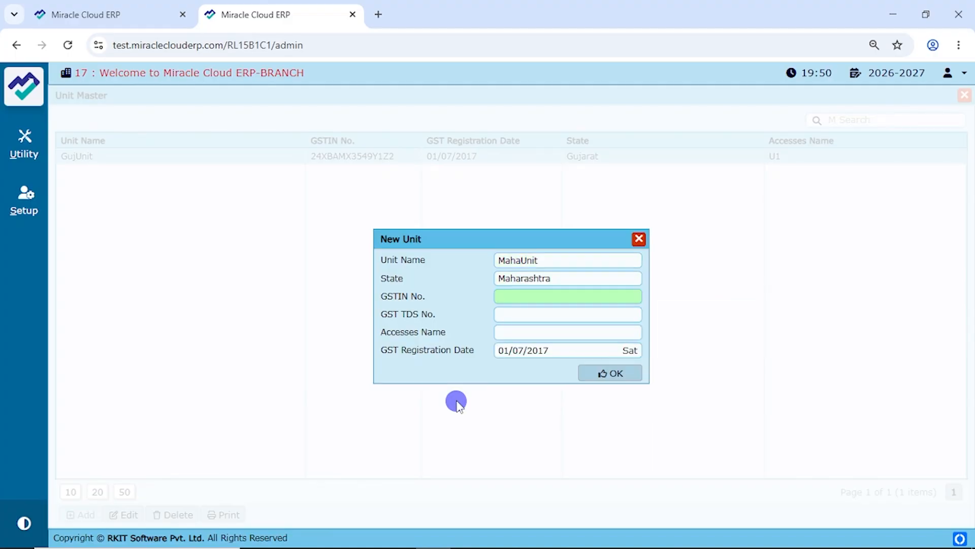
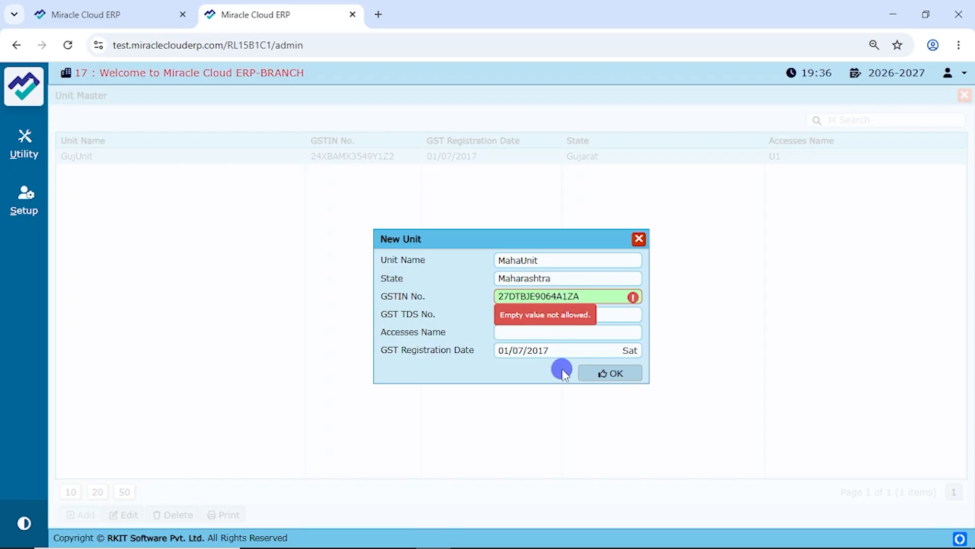
key("Tab")
key("Tab")
type("U")
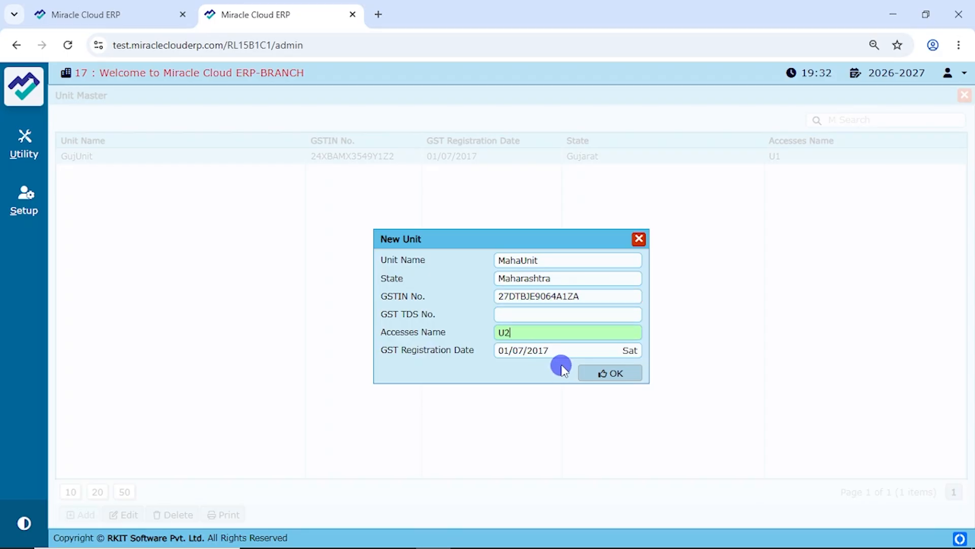
left_click(605, 372)
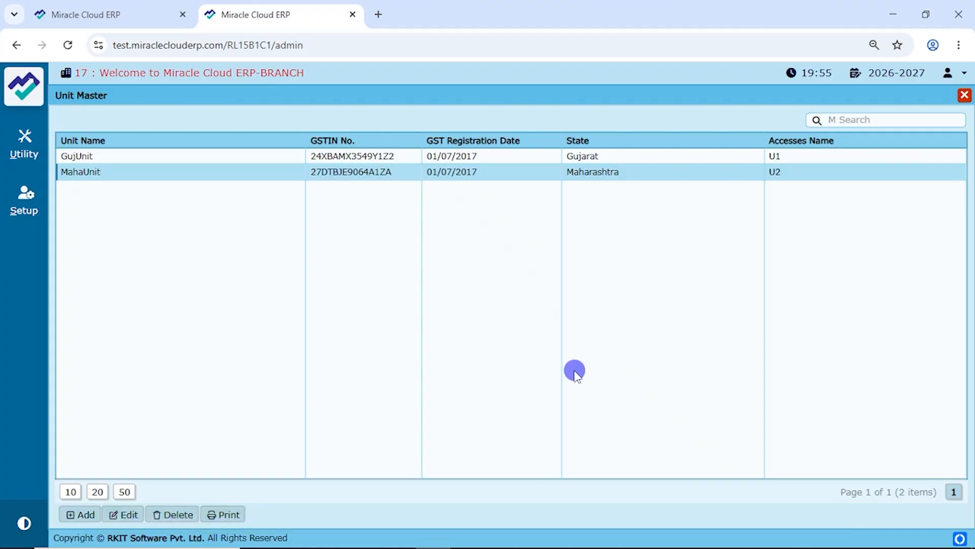
left_click(21, 146)
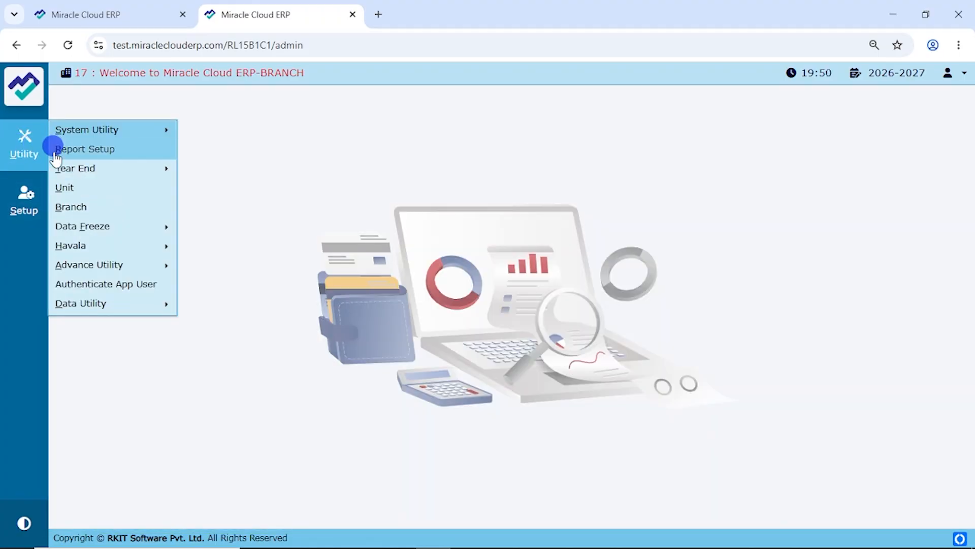
Step: Rename the Primary Branch to B1-Raiyaroad with short name B1 and description B1-Guj-Raiya
left_click(68, 209)
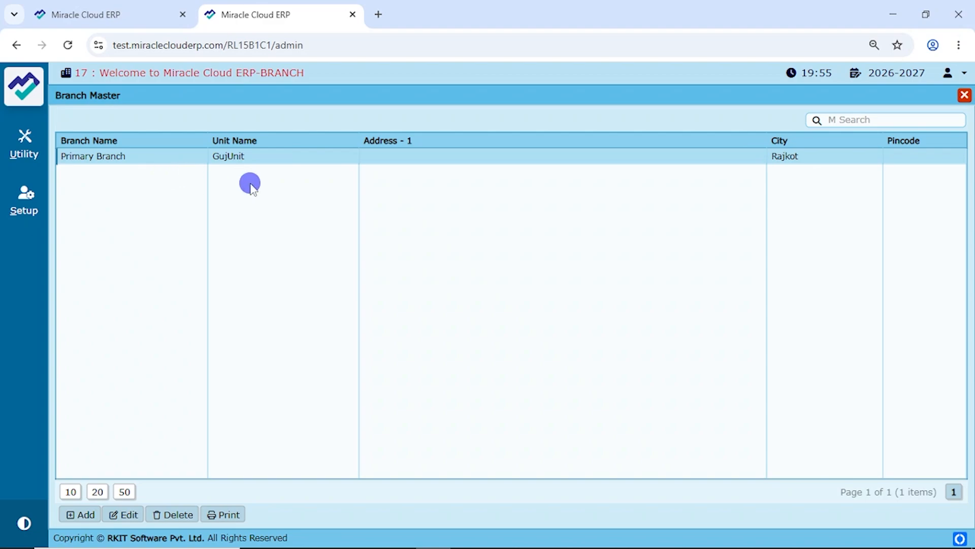
left_click(129, 515)
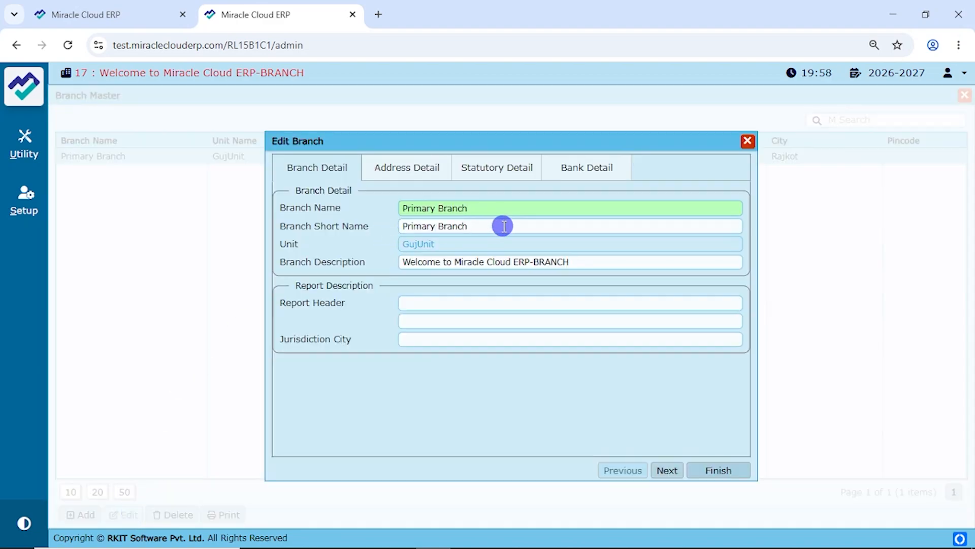
key("ctrl+a")
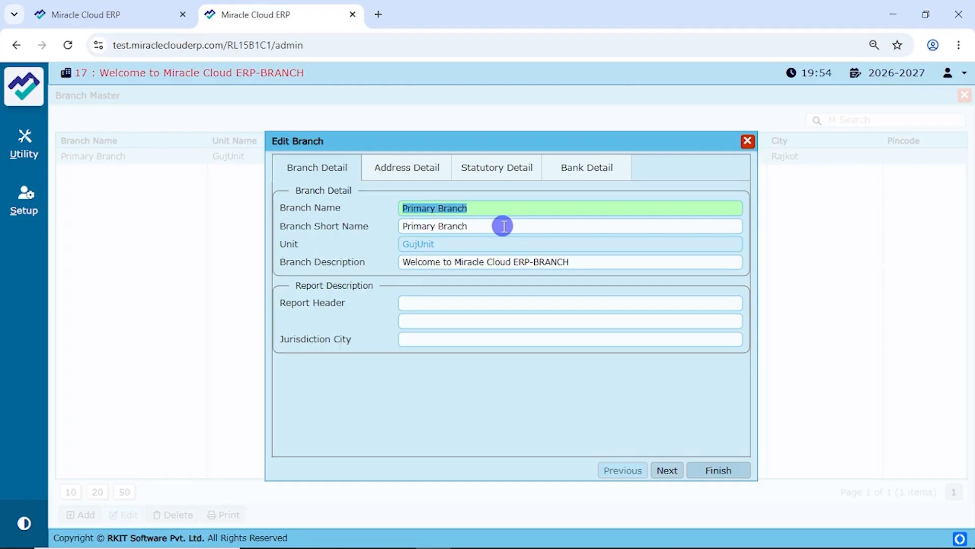
type("B1-Raiyaroad")
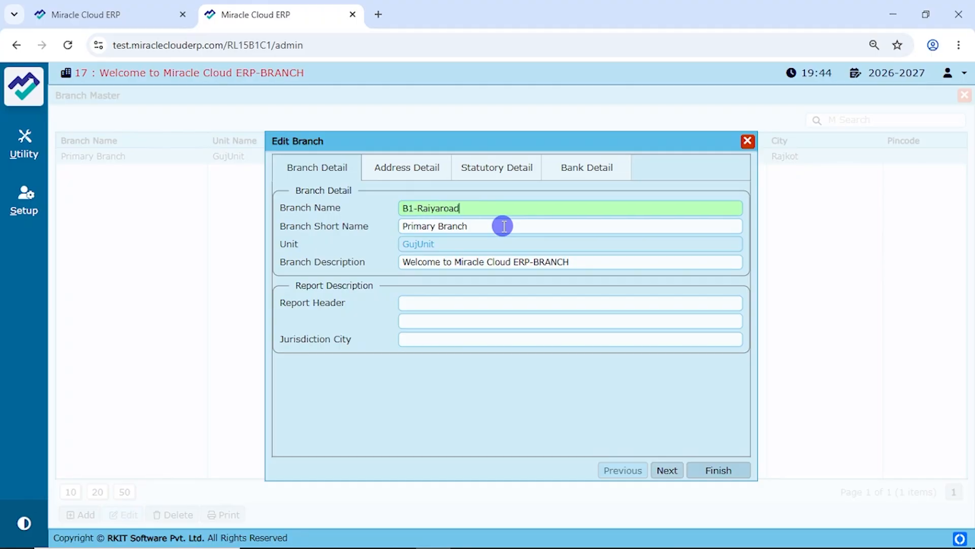
key("Tab")
type("B1")
key("Tab")
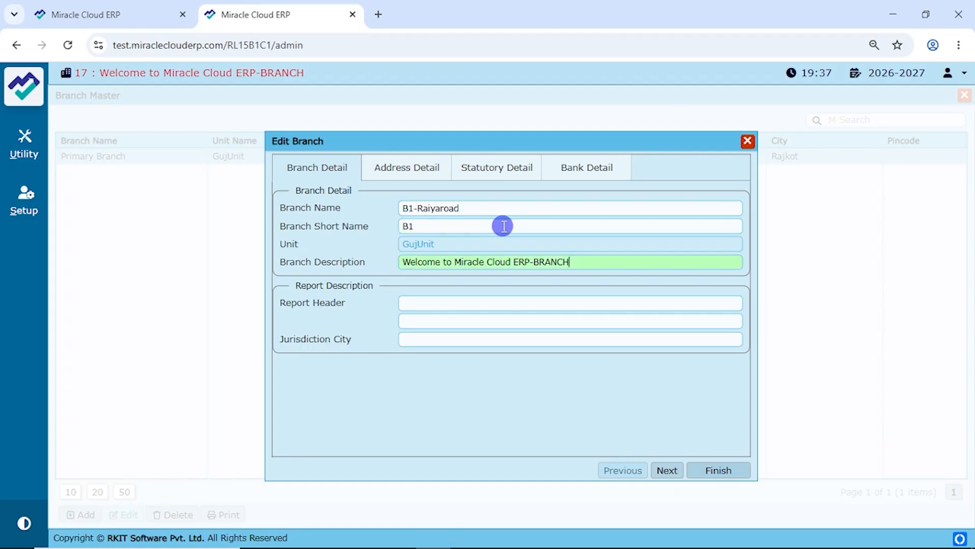
triple_click(548, 259)
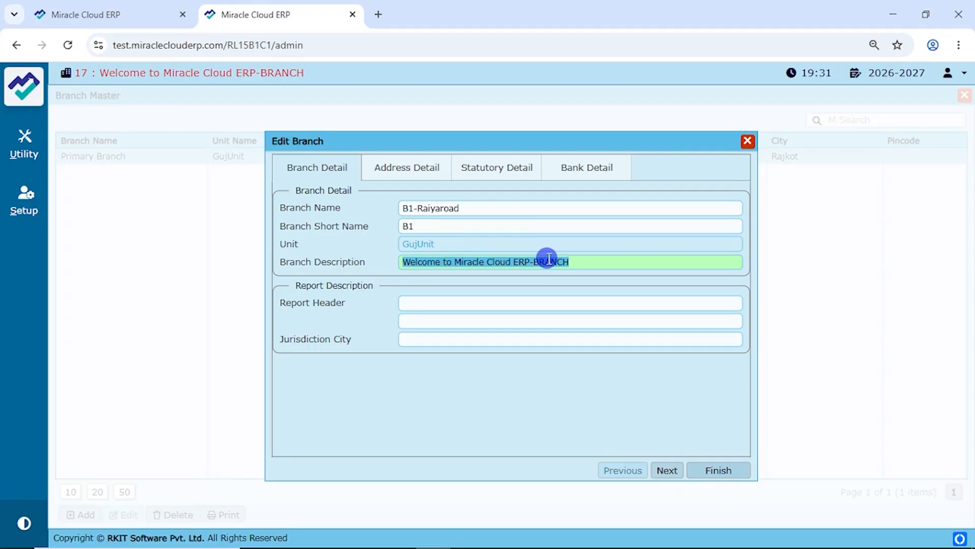
type("B1-G")
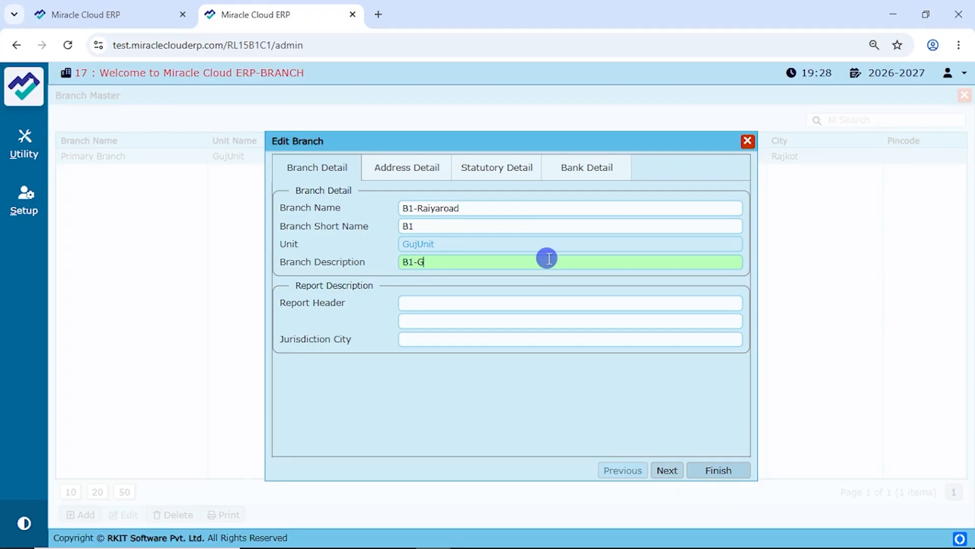
type("uj-Raiya")
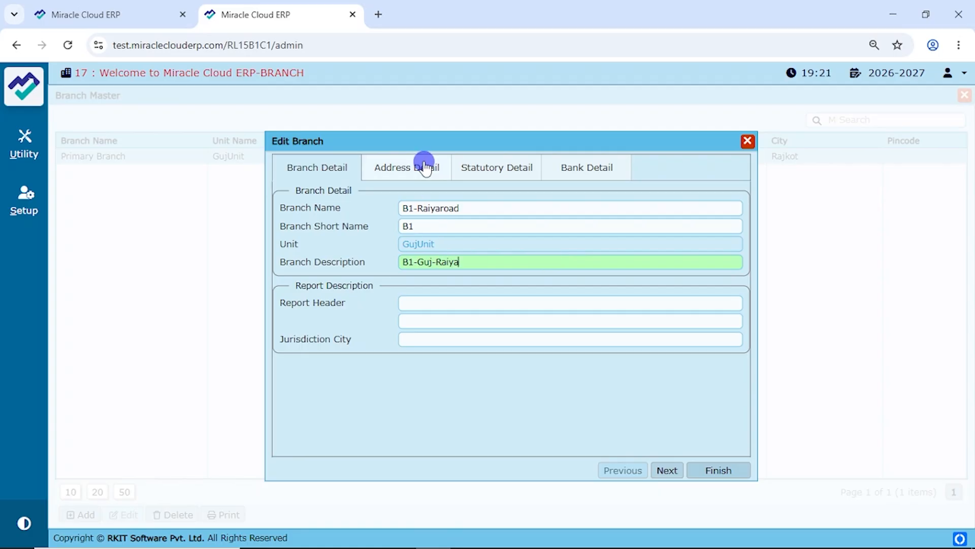
Step: Review the branch's address, statutory and bank details, then save B1-Raiyaroad
left_click(418, 164)
left_click(483, 167)
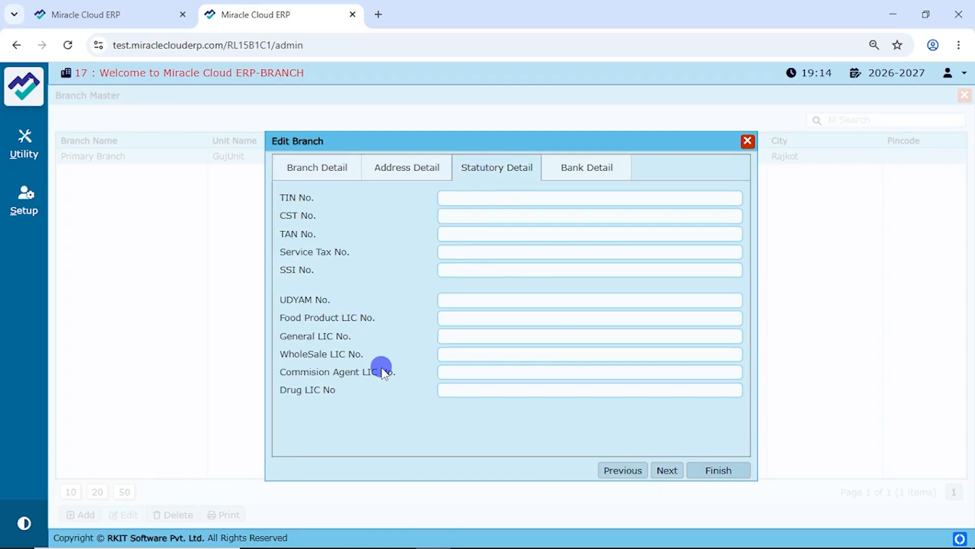
left_click(589, 169)
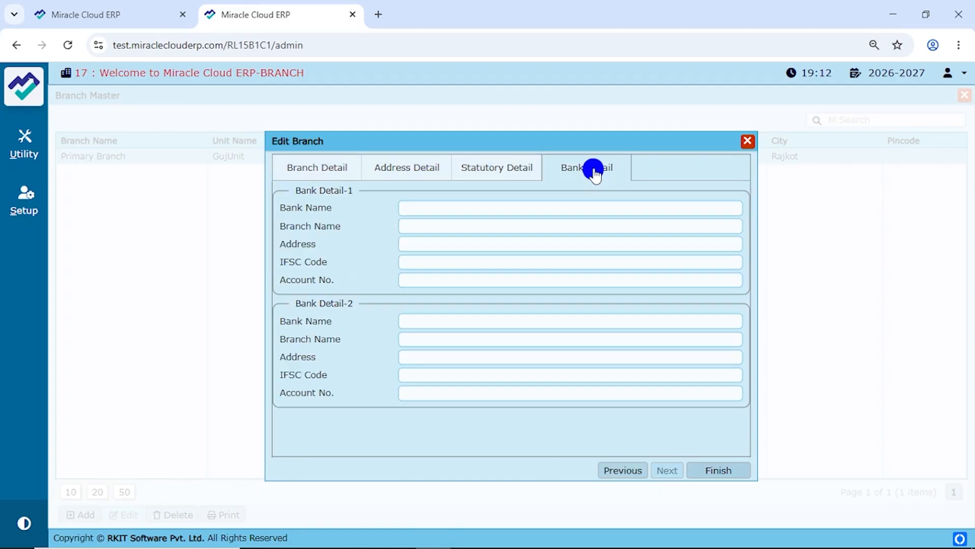
left_click(725, 471)
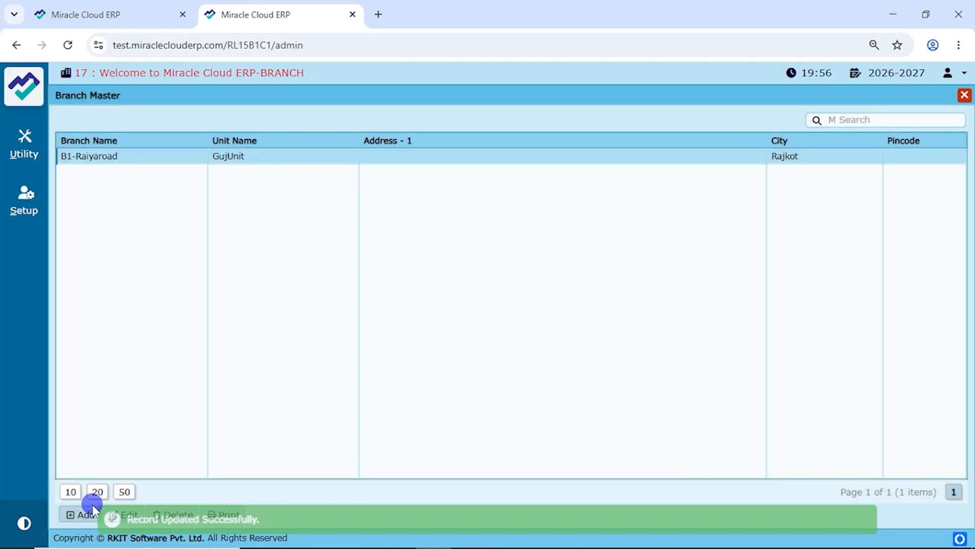
Step: Add branch B2-Kalawad Road, short name B2, unit GujUnit, description B2-Guj-Kalawad, and save it
left_click(83, 514)
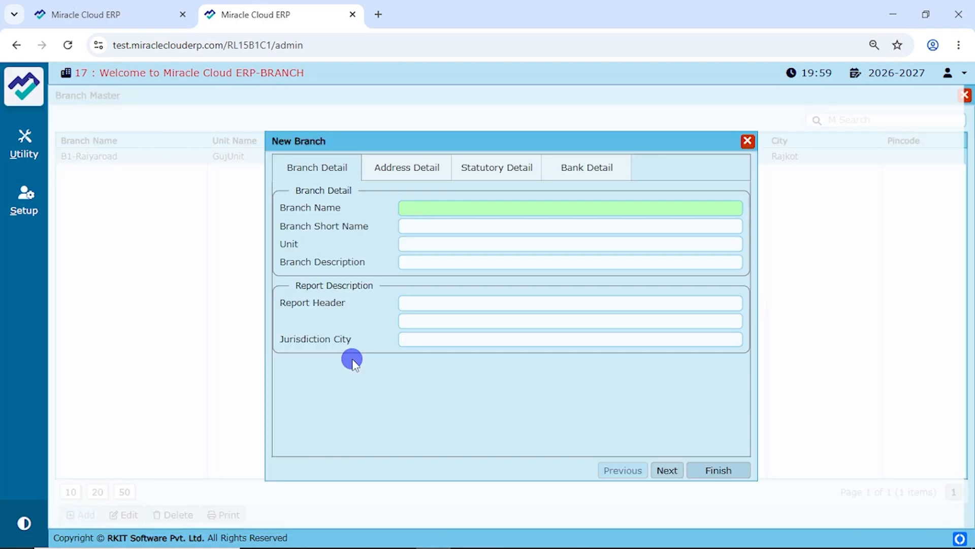
type("B2-Kalawad Road")
key("Tab")
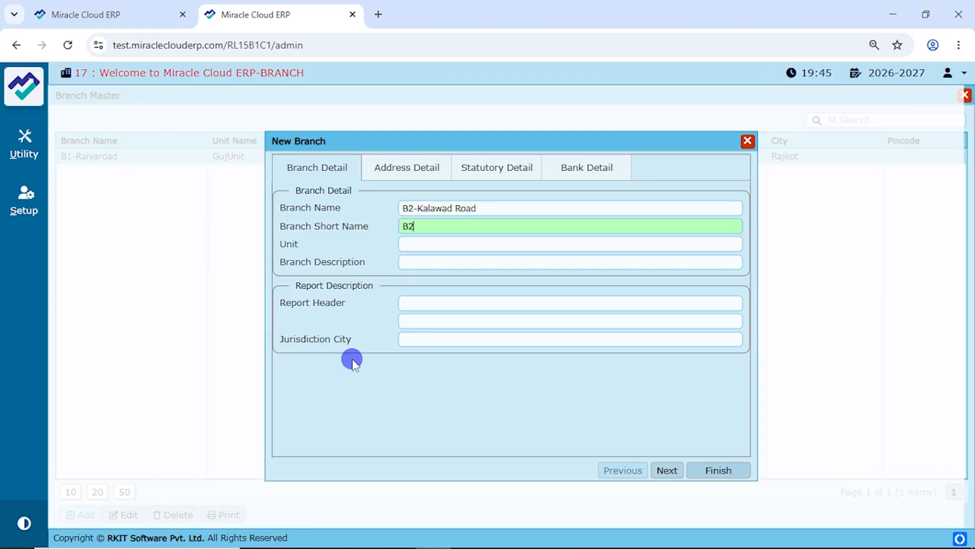
type("B2")
key("Tab")
key("Down")
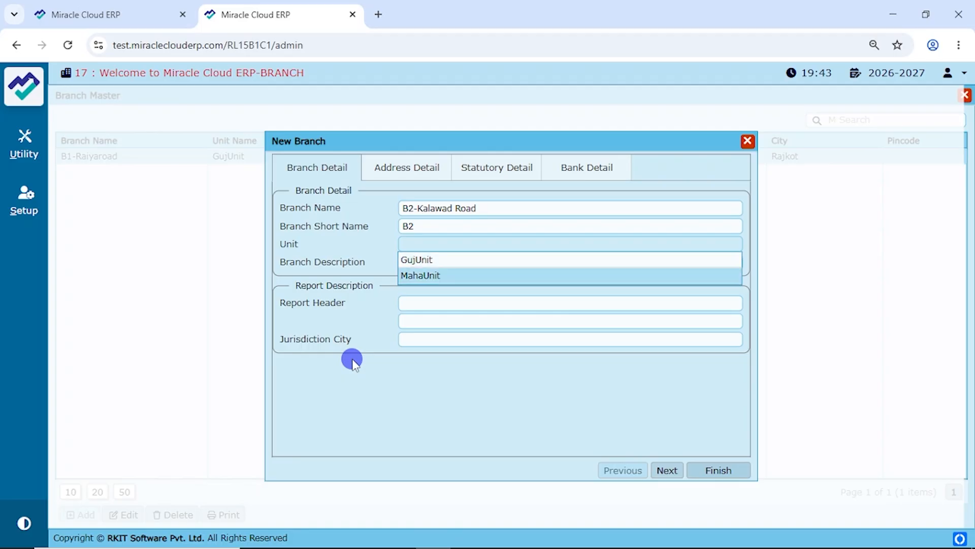
key("Up")
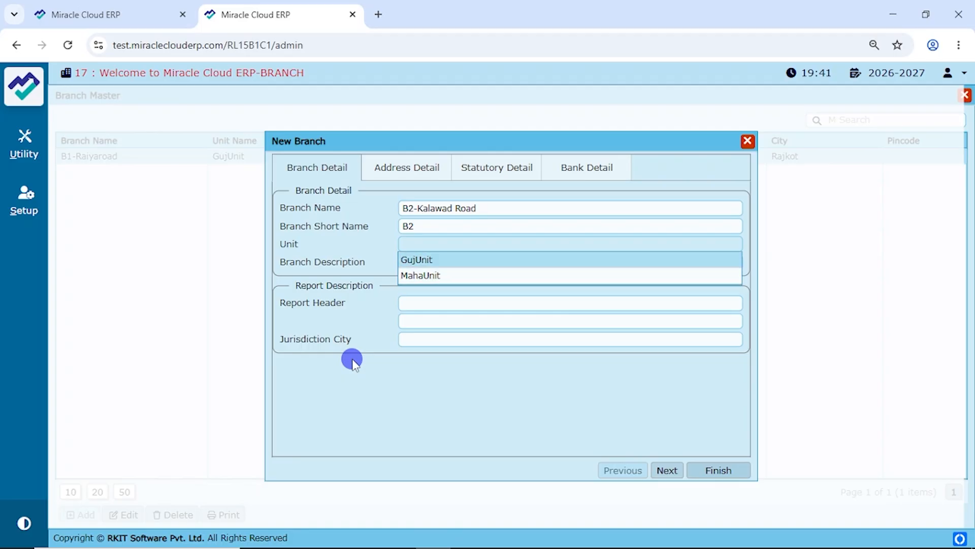
key("Return")
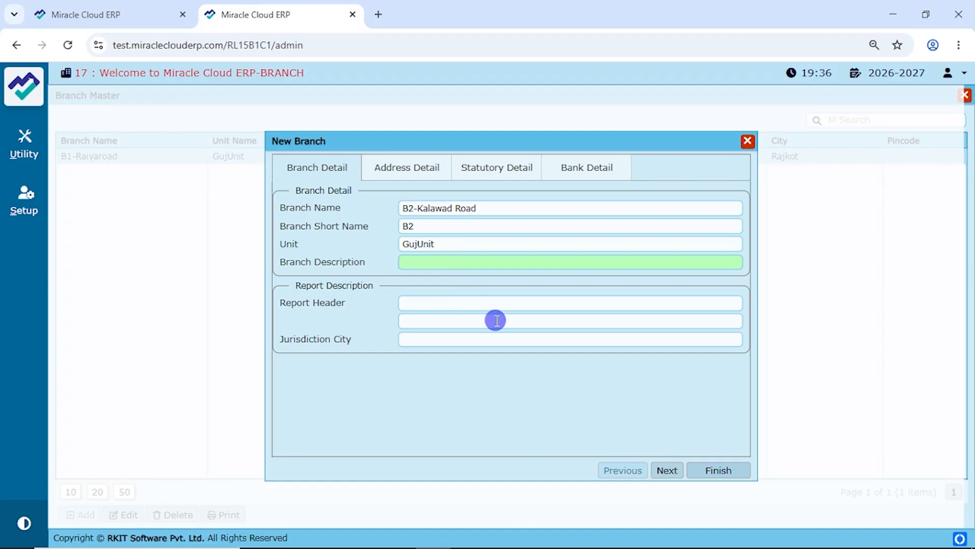
type("B2-Guj-Kalawad")
left_click(713, 470)
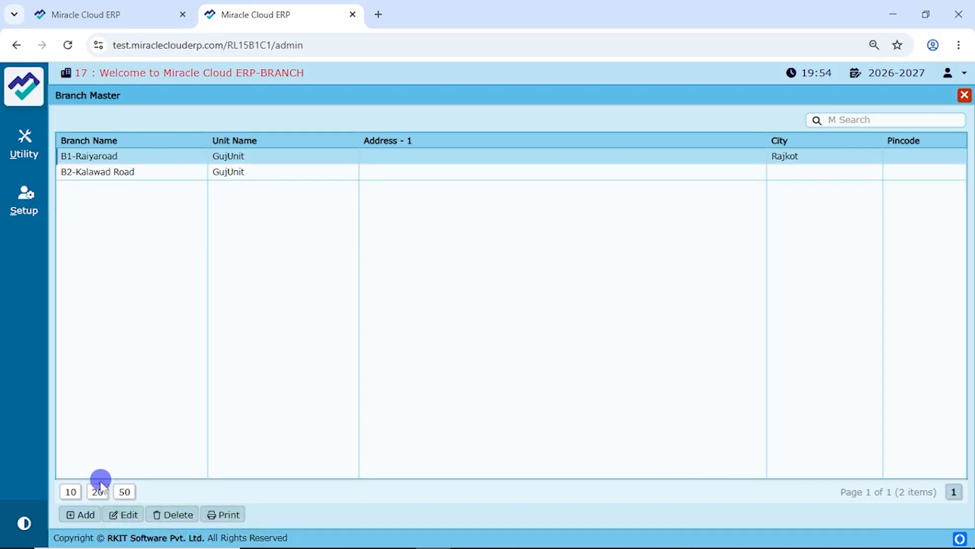
Step: Start new branch B3-Mumbai with short name B3, unit MahaUnit, description B3-Mhaaha-Mumbai
left_click(85, 515)
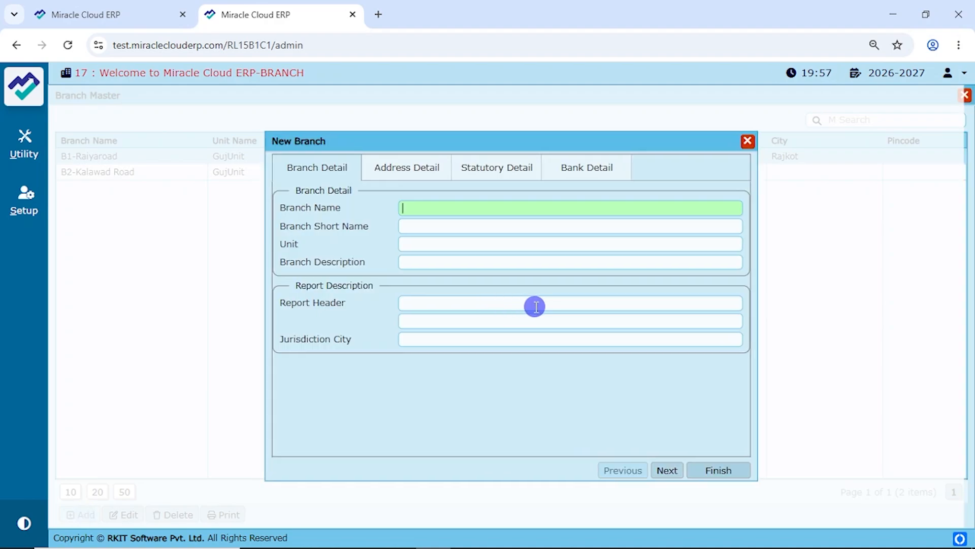
type("B3-Mumbai")
key("Tab")
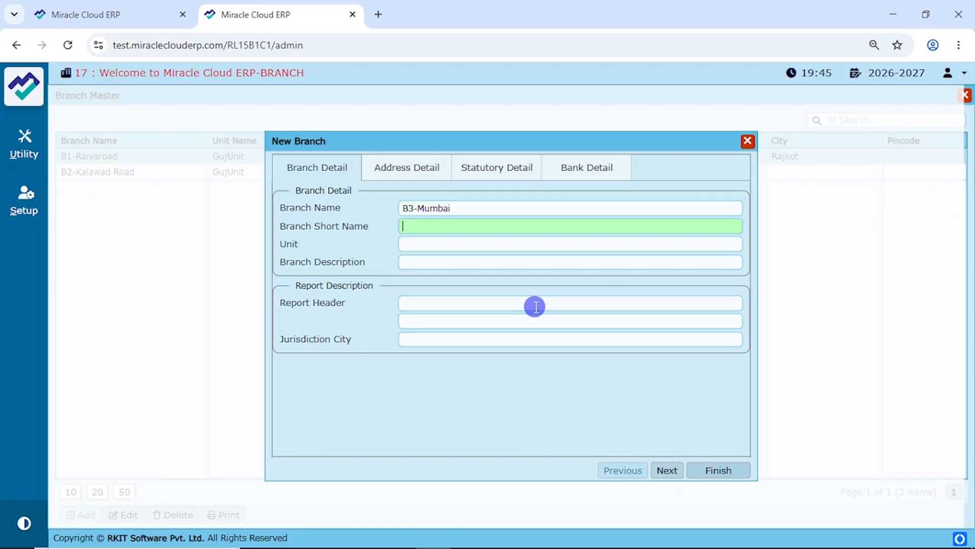
type("B3")
key("Tab")
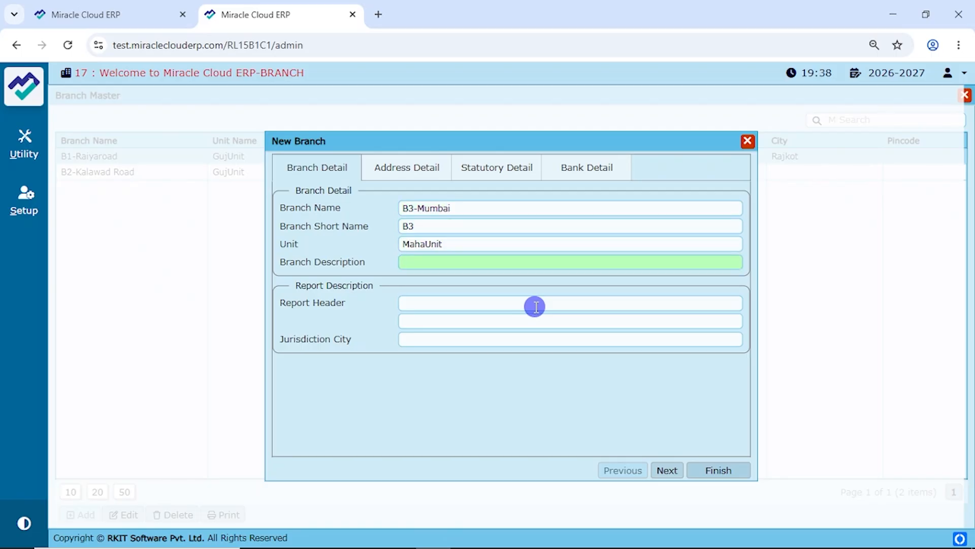
type("B3-Mha")
type("aha-Mumbai")
key("Tab")
Step: Set the branch city to Mumbai in its address details and save the branch
left_click(407, 168)
left_click(440, 253)
type("Mum")
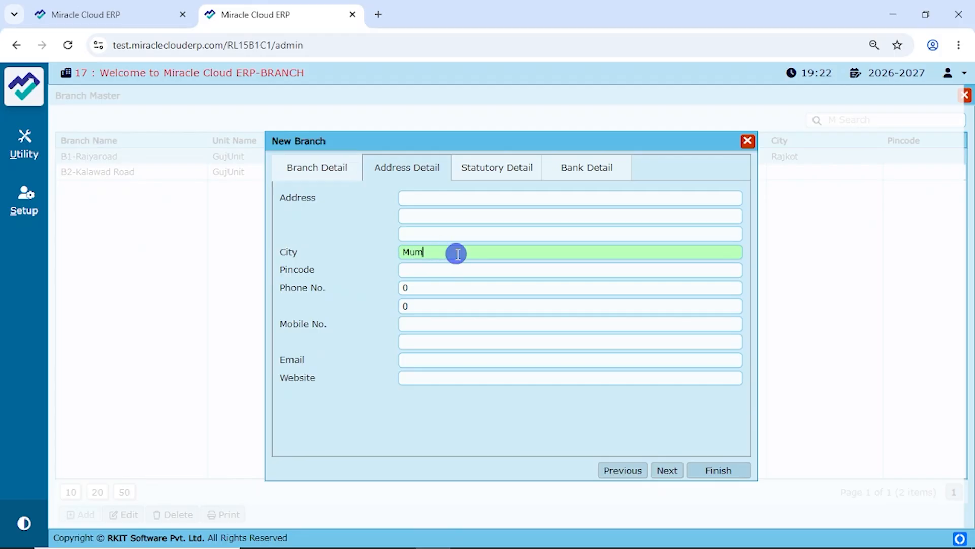
type("bai")
left_click(443, 302)
left_click(721, 470)
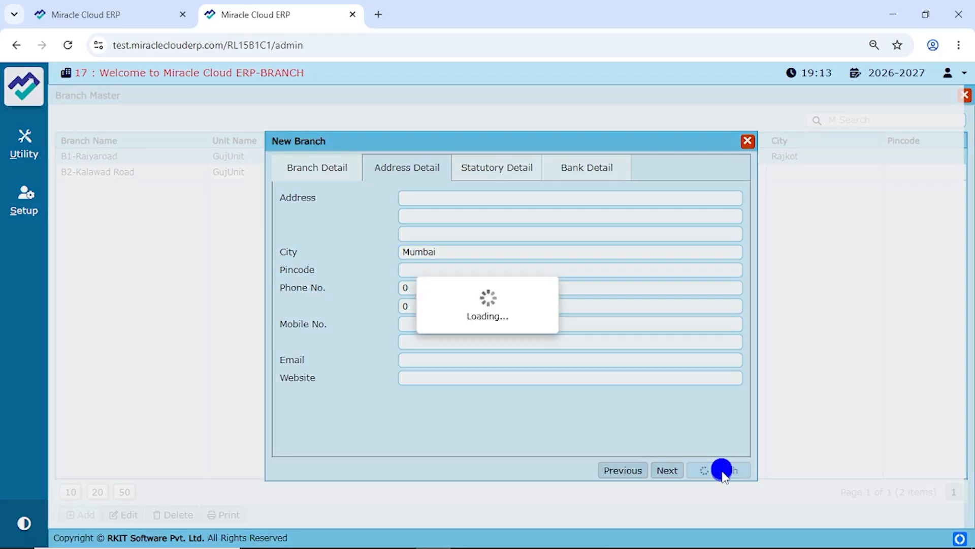
Step: In a new tab, go to the customer login and select the Welcome to Miracle Cloud ERP-BRANCH company
key("ctrl+t")
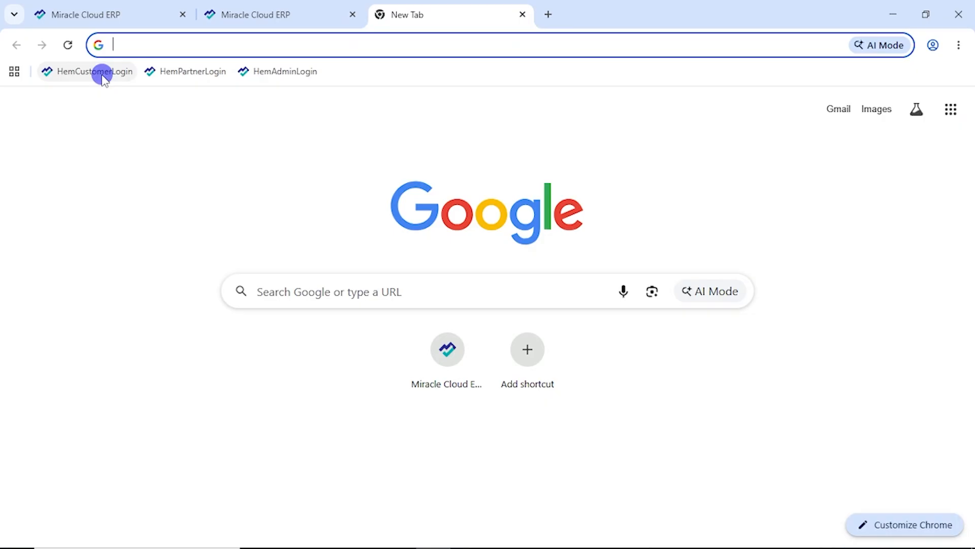
left_click(101, 74)
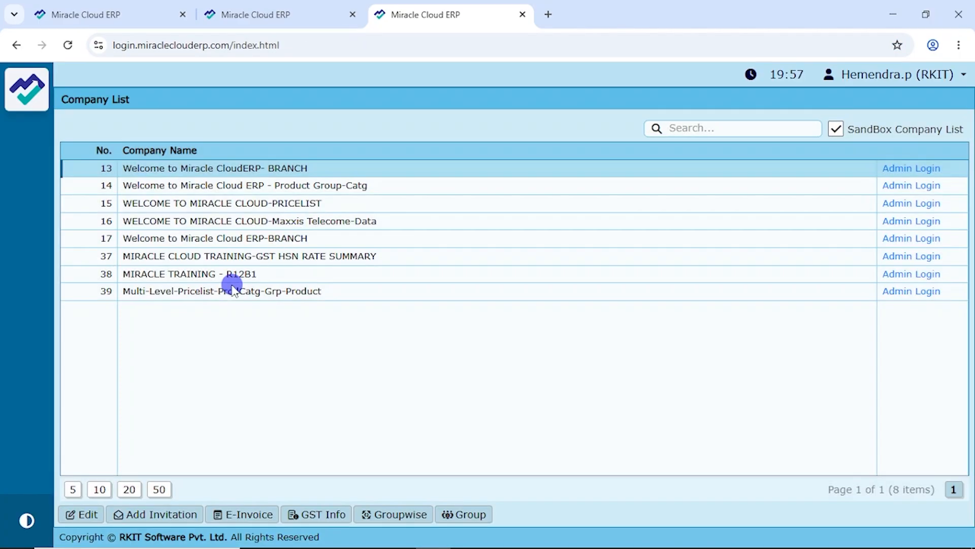
left_click(154, 245)
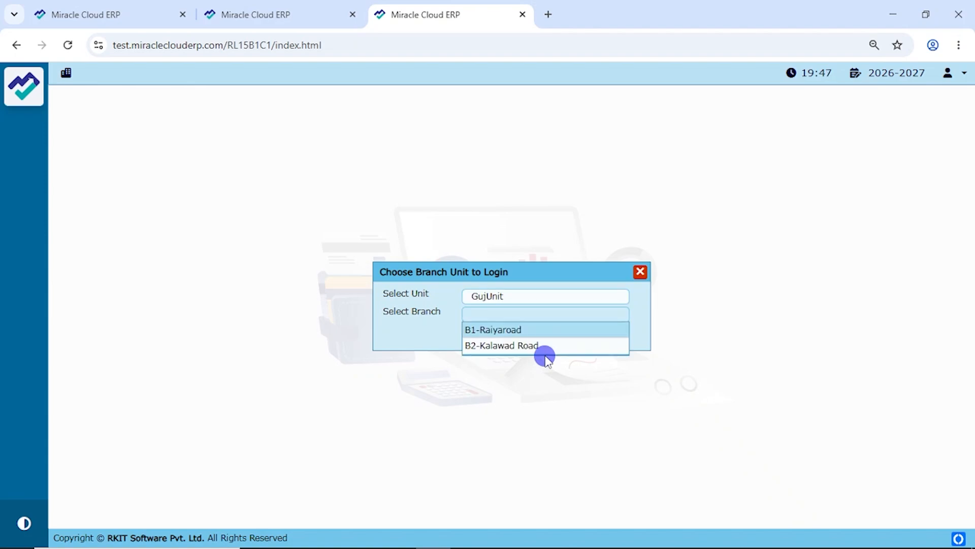
Step: Log into branch B1-Raiyaroad under GujUnit and show the active branch details from the header badge
key("Return")
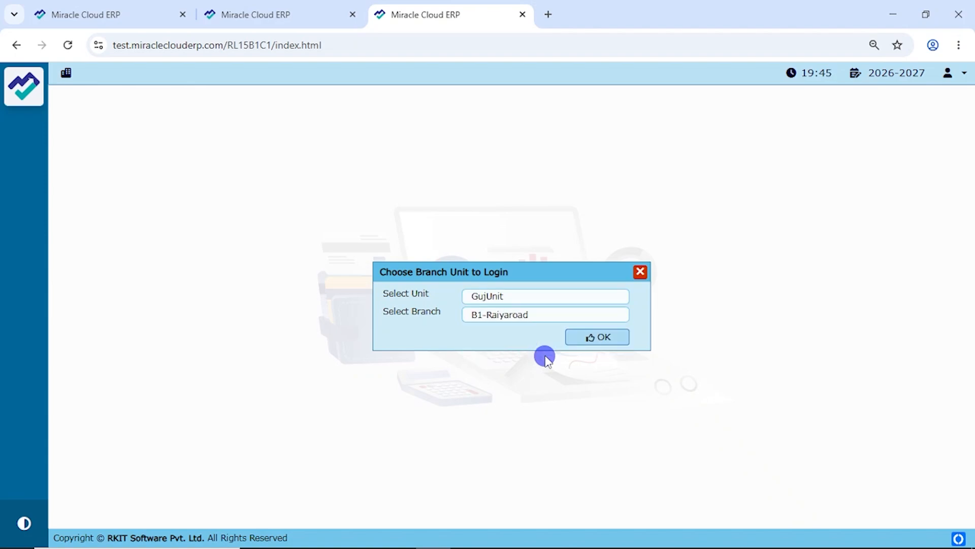
left_click(596, 337)
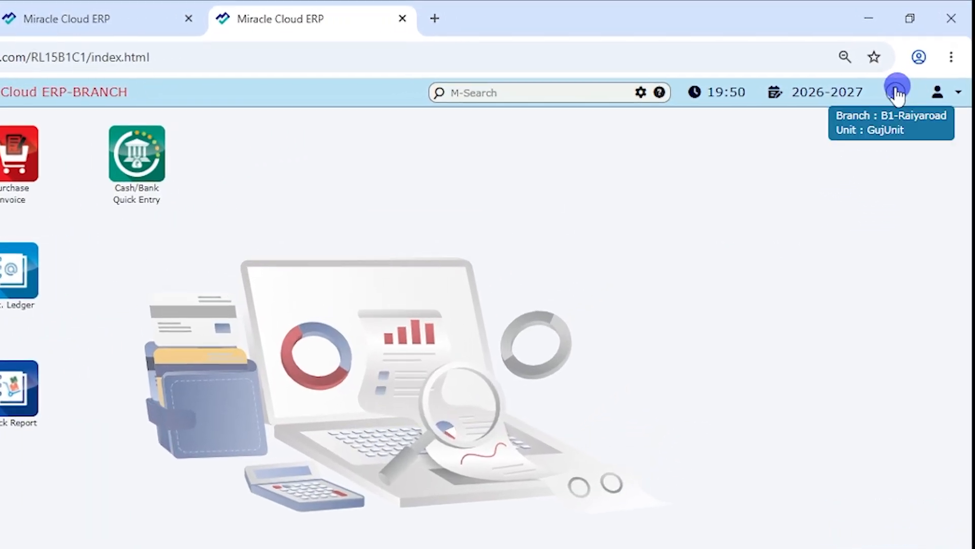
left_click(889, 107)
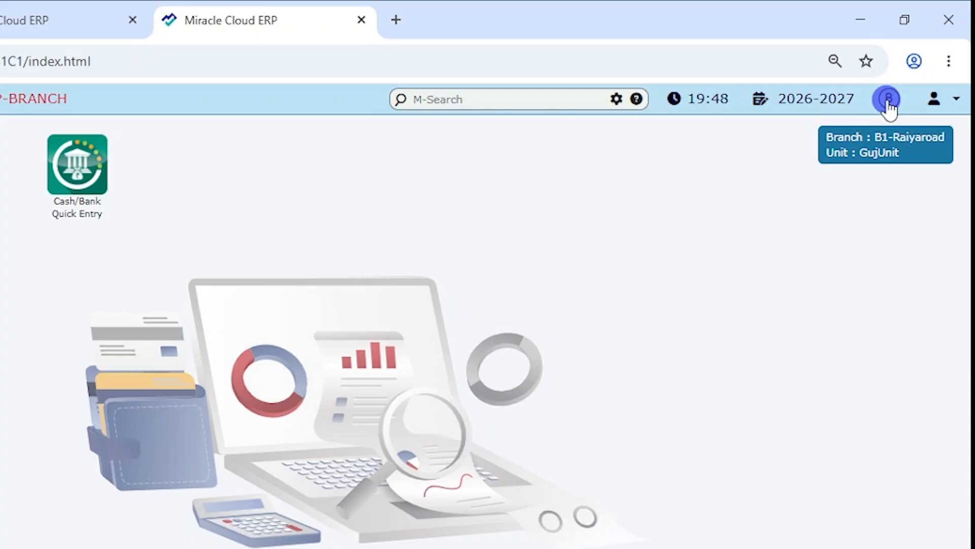